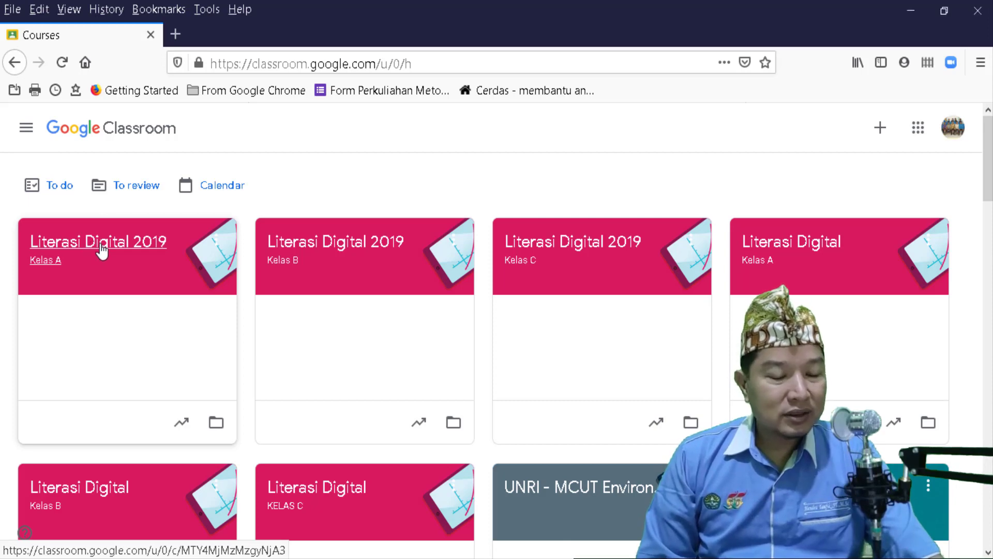
# - Open the Literasi Digital 2019 Kelas A class from its card on the Classroom home page
pyautogui.click(102, 250)
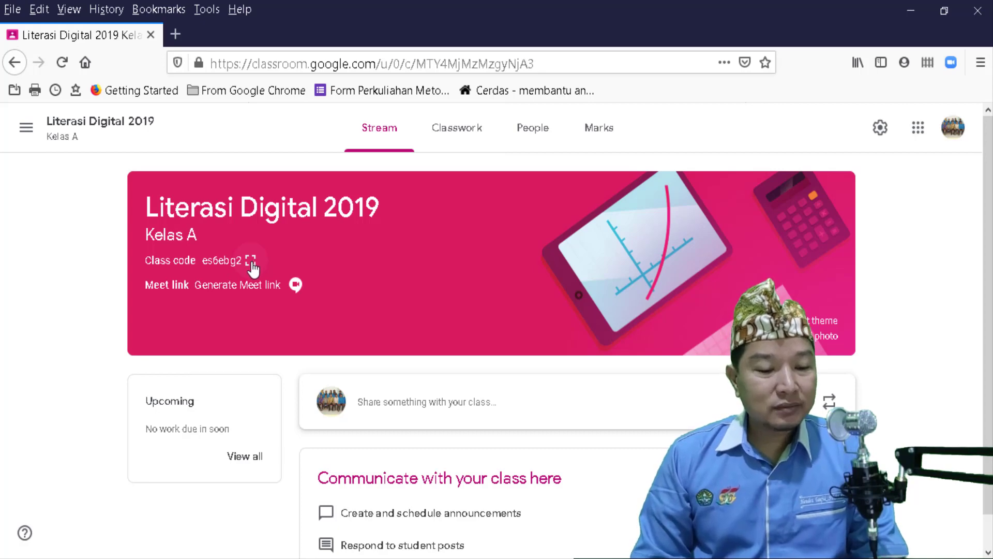
pyautogui.click(251, 261)
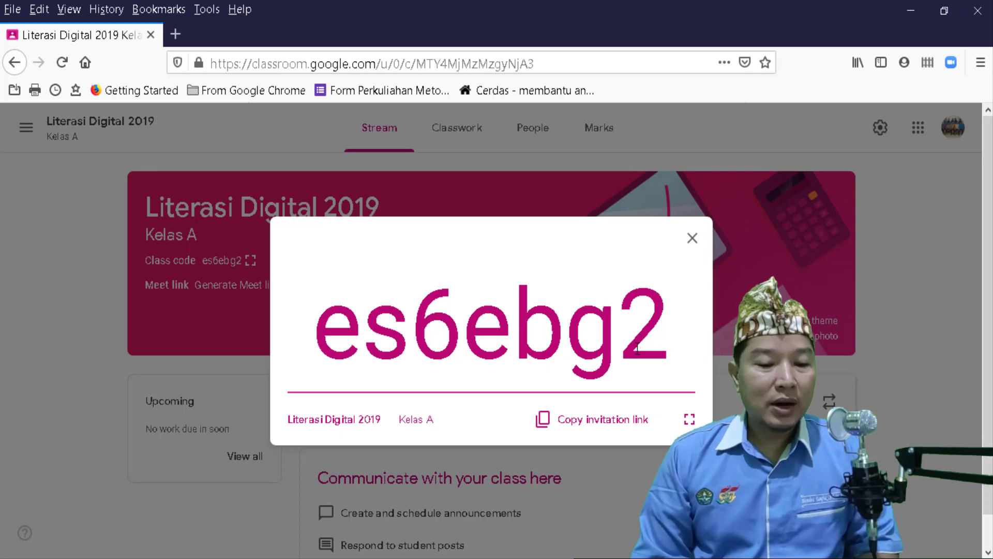
pyautogui.press('Escape')
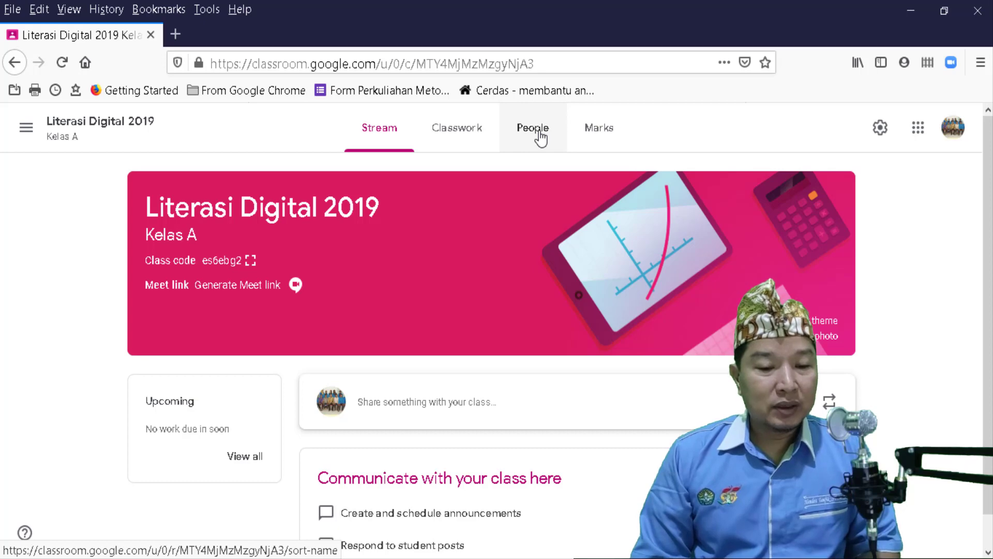
# - Go to the class's People page and look over the Teachers and empty Students sections
pyautogui.click(539, 137)
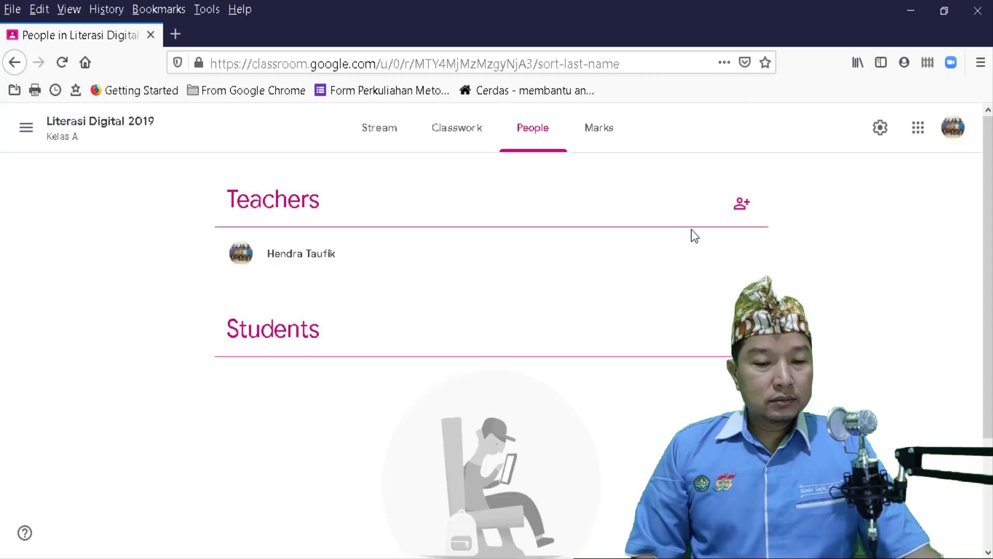
pyautogui.scroll(-2, 791, 258)
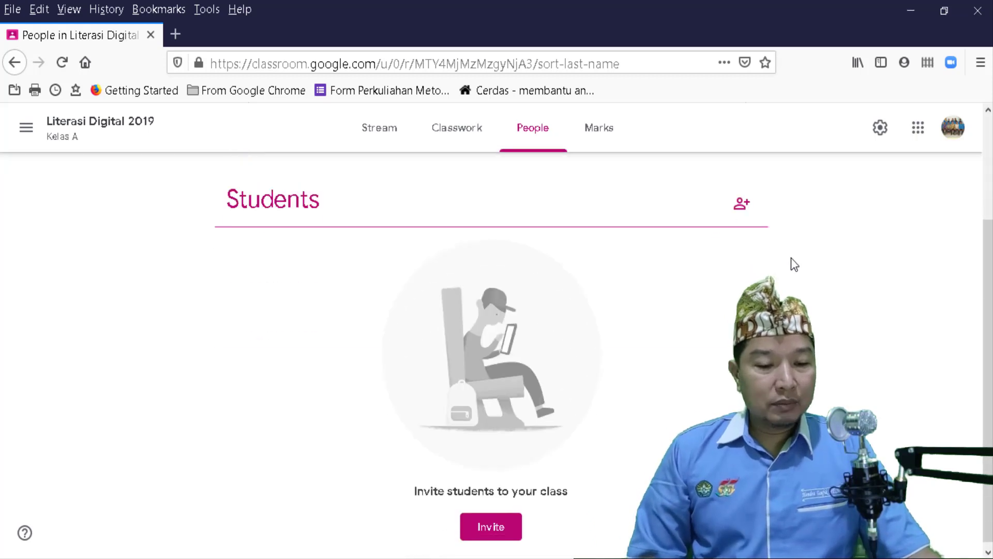
pyautogui.scroll(2, 791, 258)
pyautogui.scroll(1, 791, 257)
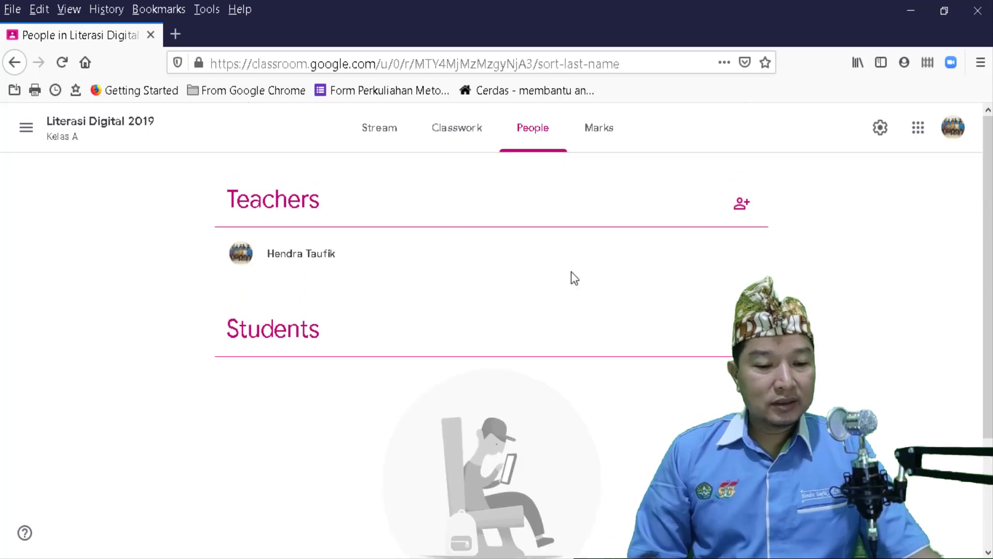
pyautogui.scroll(-3, 572, 278)
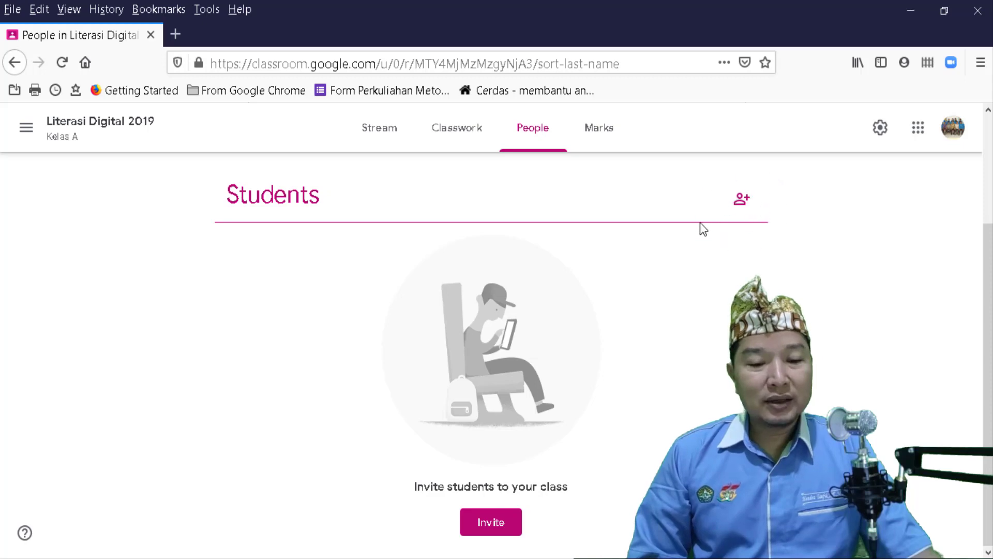
# - Open the Invite students dialog from the add-person icon beside Students
pyautogui.click(741, 206)
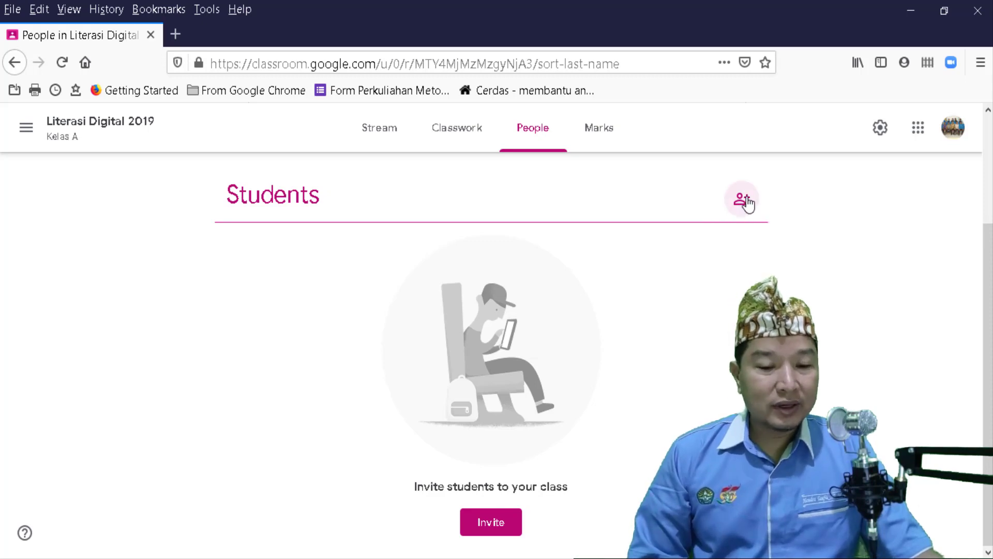
pyautogui.click(748, 206)
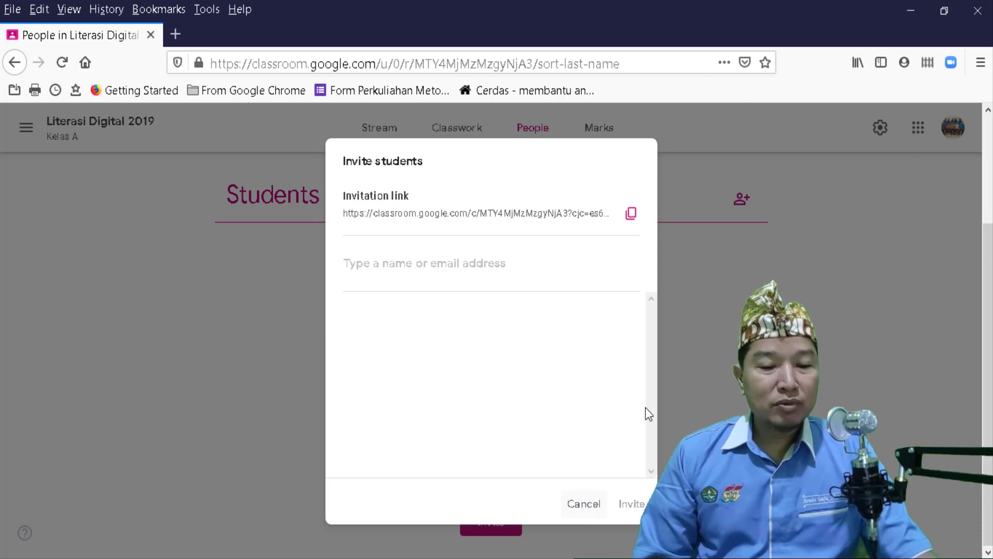
# - Close the Invite students dialog and go to the class settings via the gear icon
pyautogui.click(717, 320)
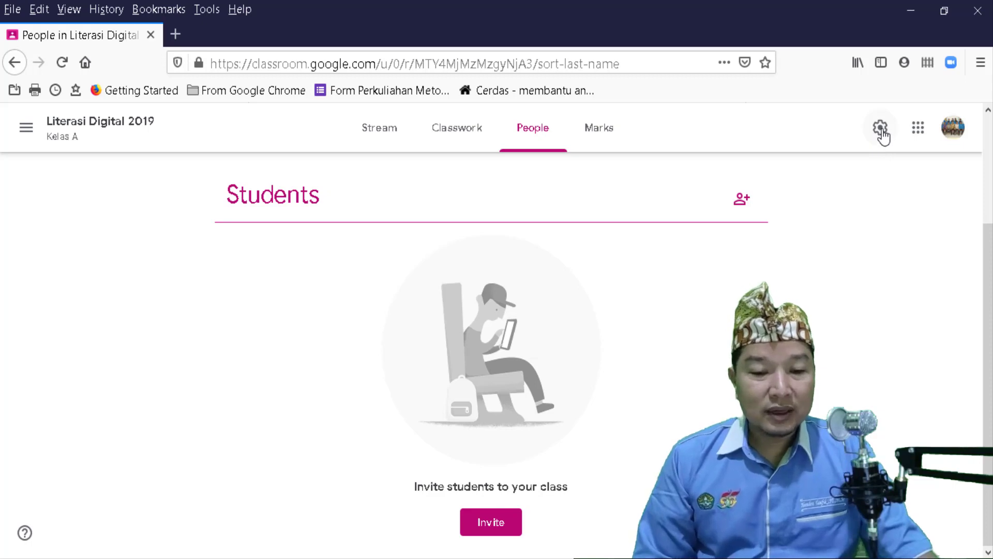
pyautogui.click(881, 129)
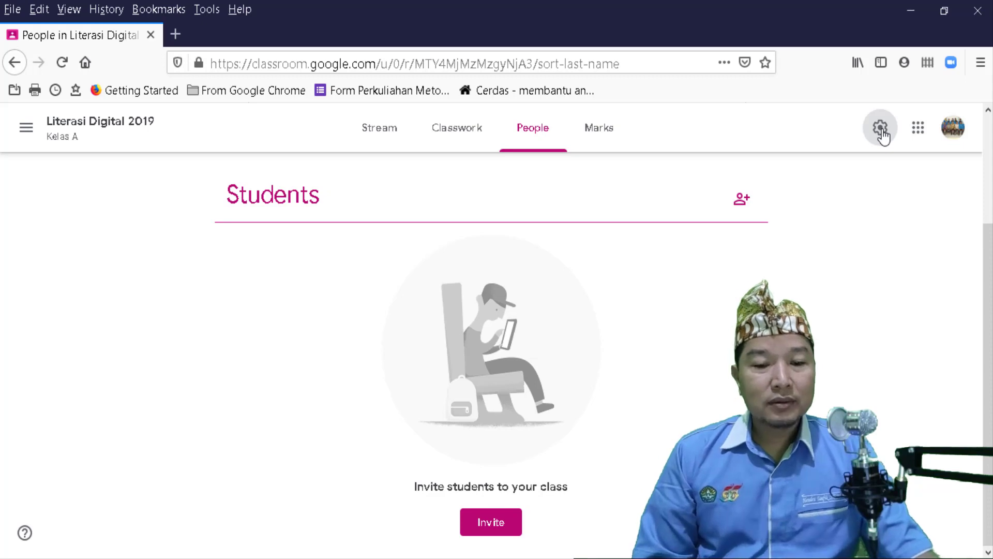
pyautogui.click(882, 129)
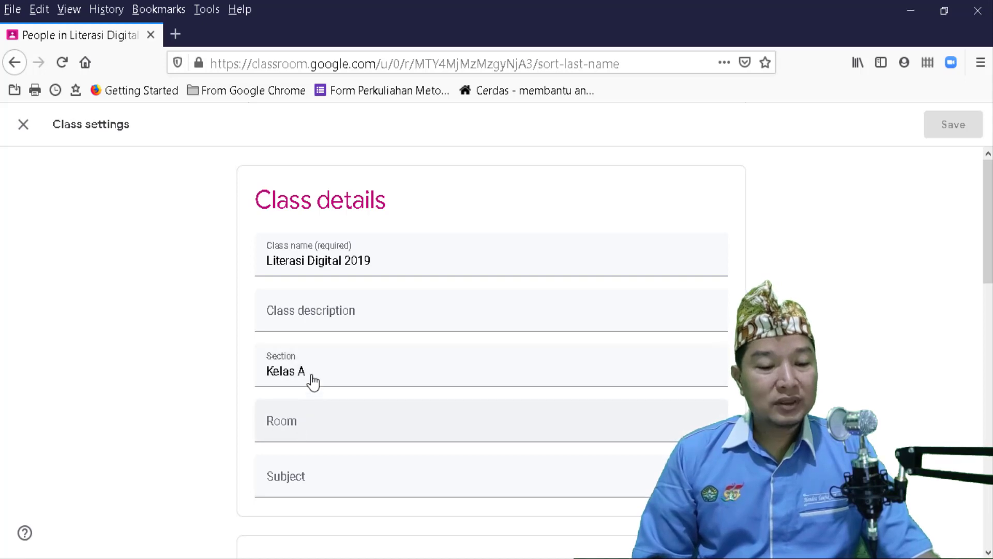
pyautogui.scroll(-8, 413, 374)
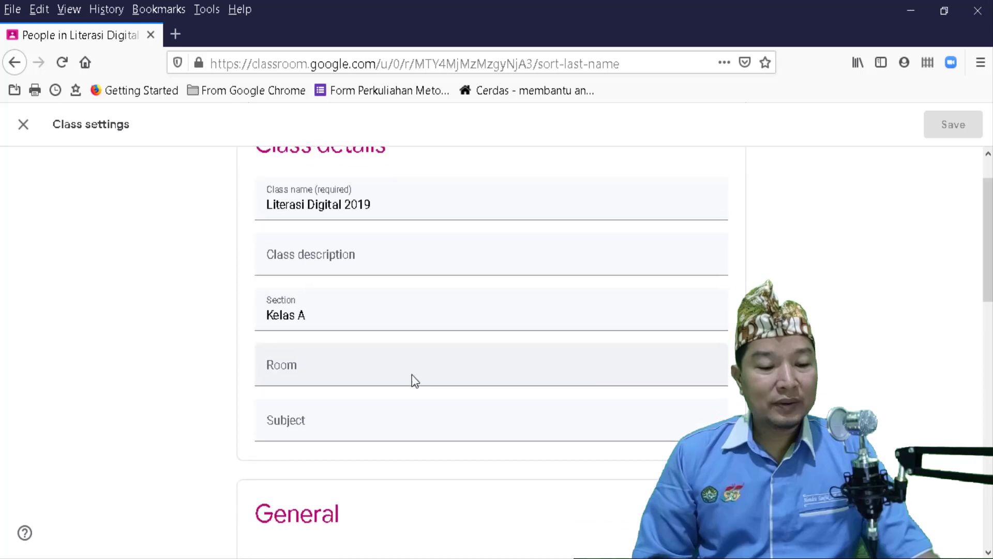
pyautogui.scroll(-2, 413, 381)
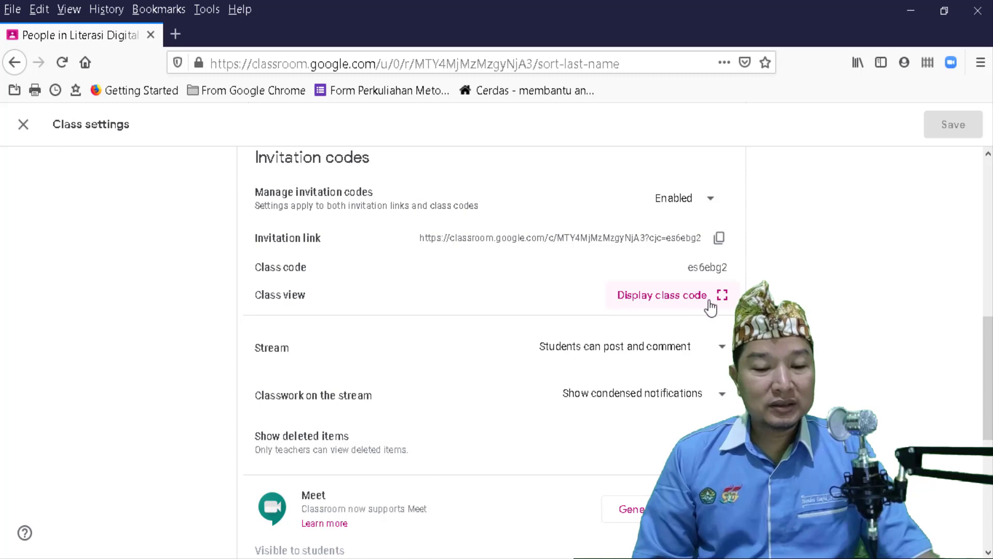
pyautogui.click(716, 299)
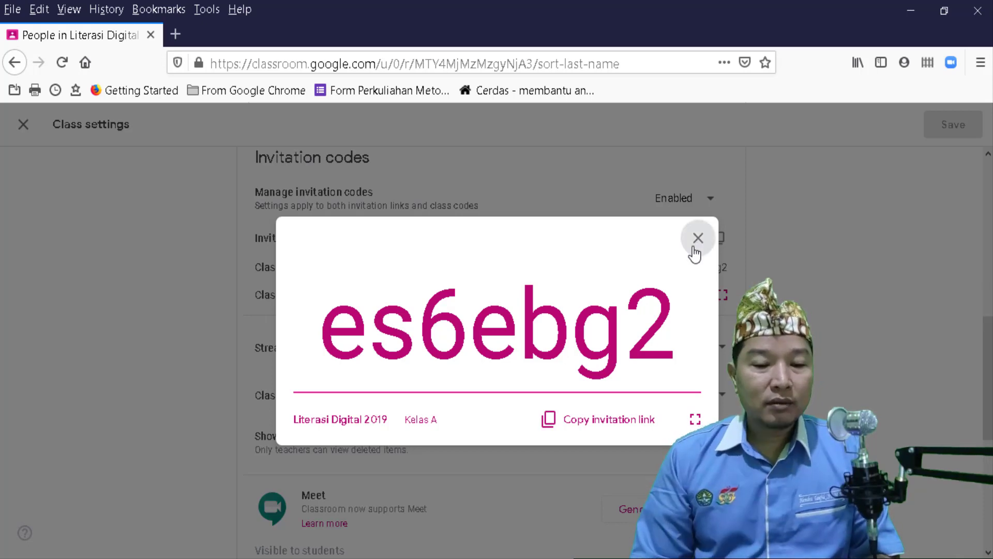
pyautogui.click(735, 224)
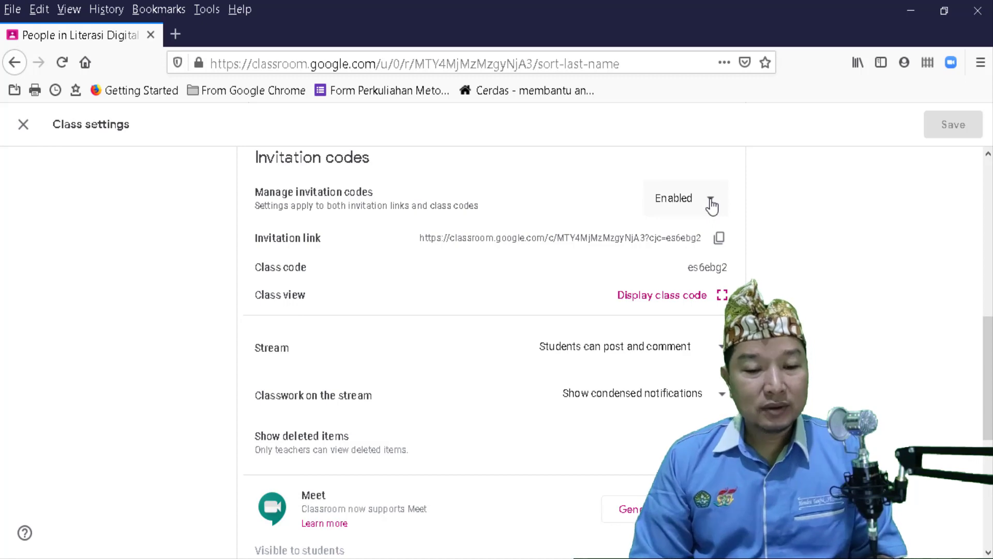
pyautogui.click(711, 202)
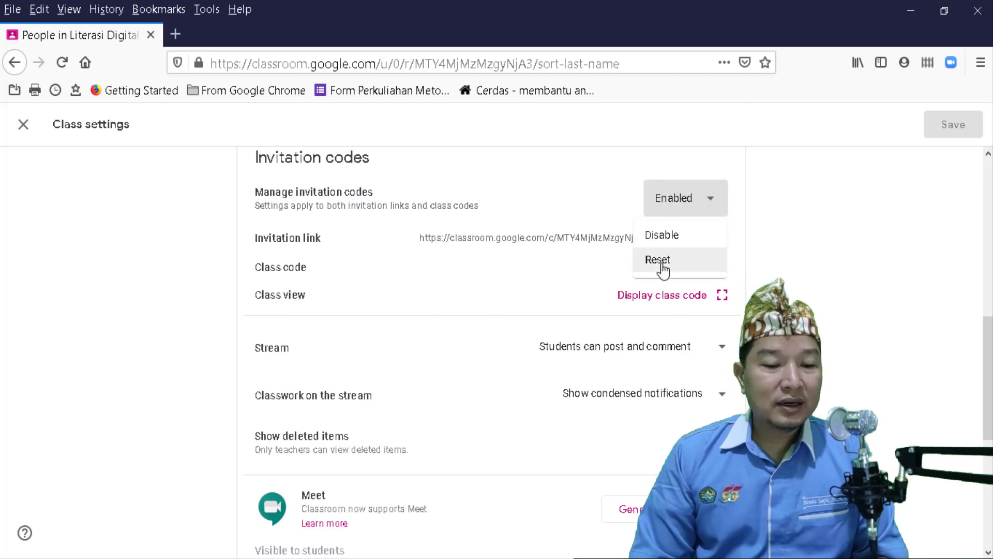
pyautogui.click(663, 270)
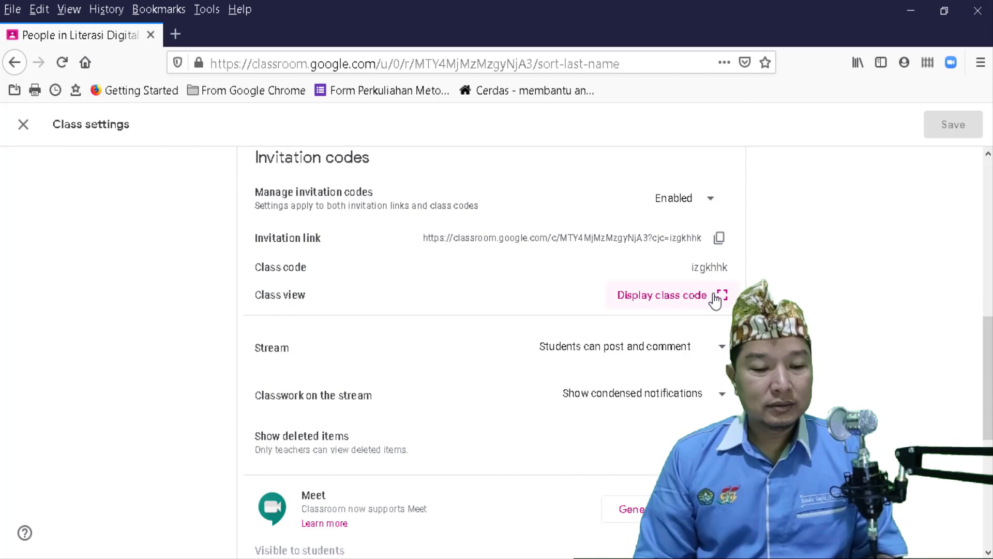
pyautogui.click(719, 296)
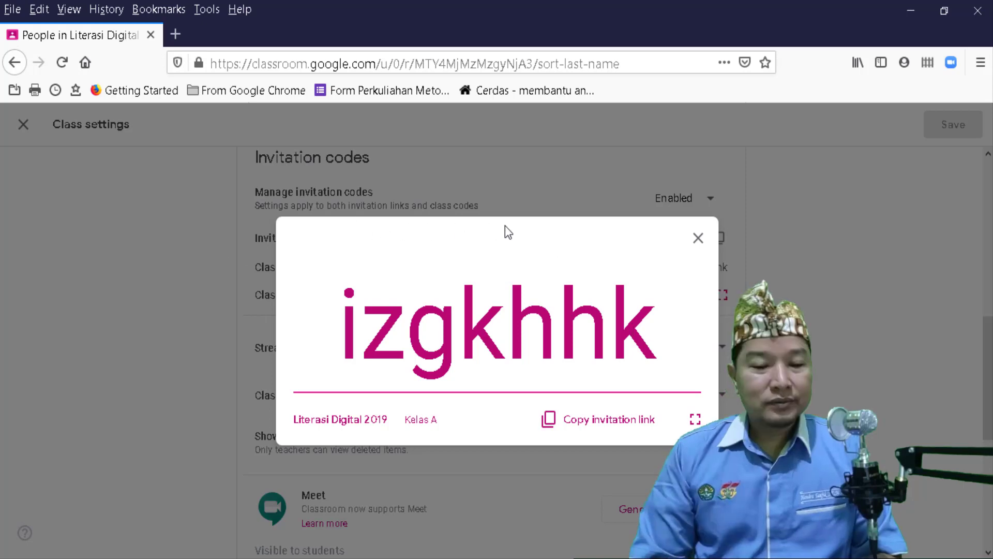
pyautogui.click(698, 238)
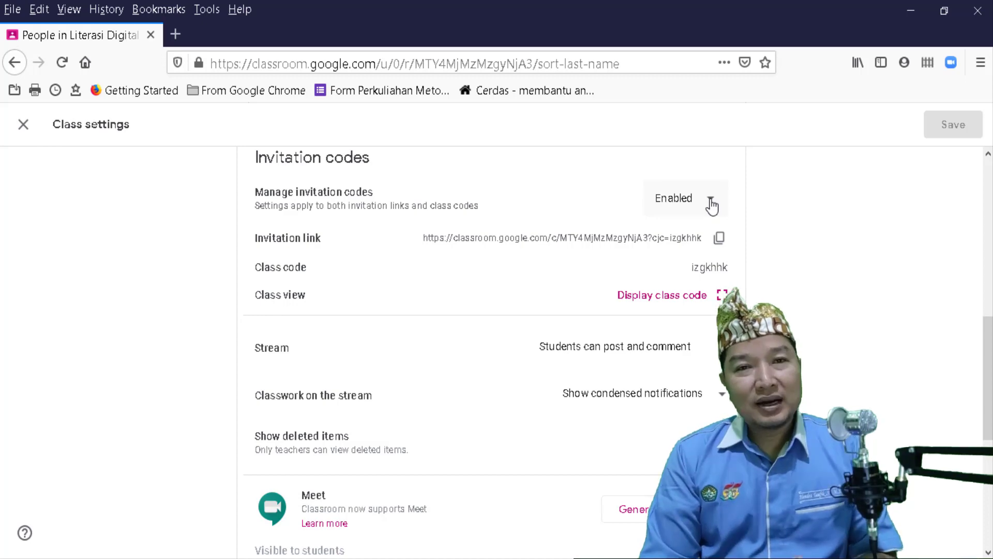
# - Open the Manage invitation codes menu to reveal the Disable and Reset options
pyautogui.click(712, 206)
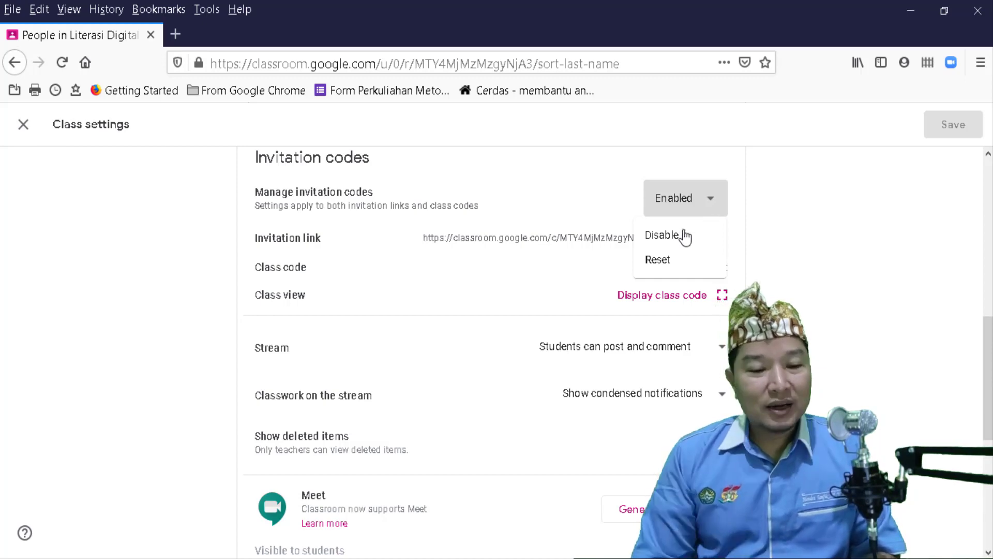
pyautogui.click(658, 261)
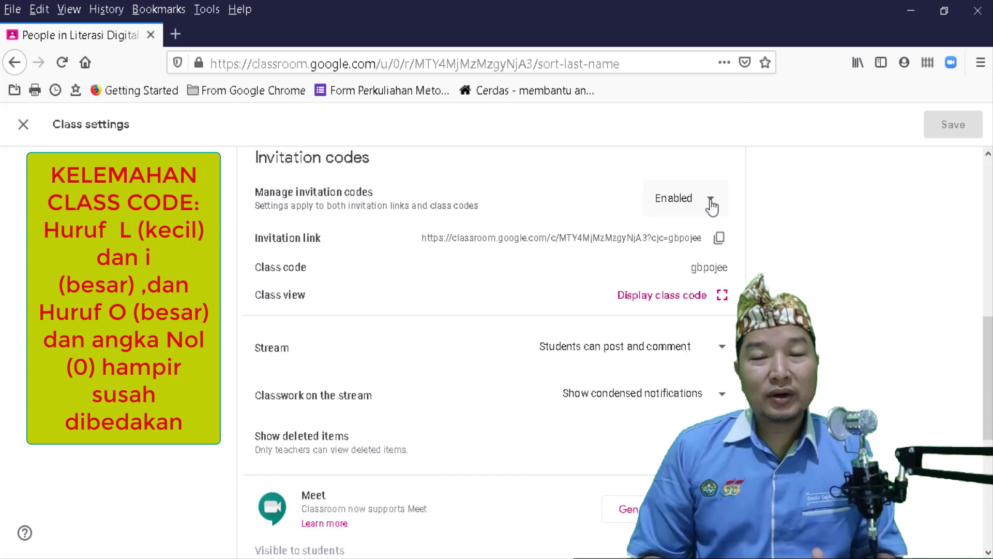
pyautogui.click(712, 206)
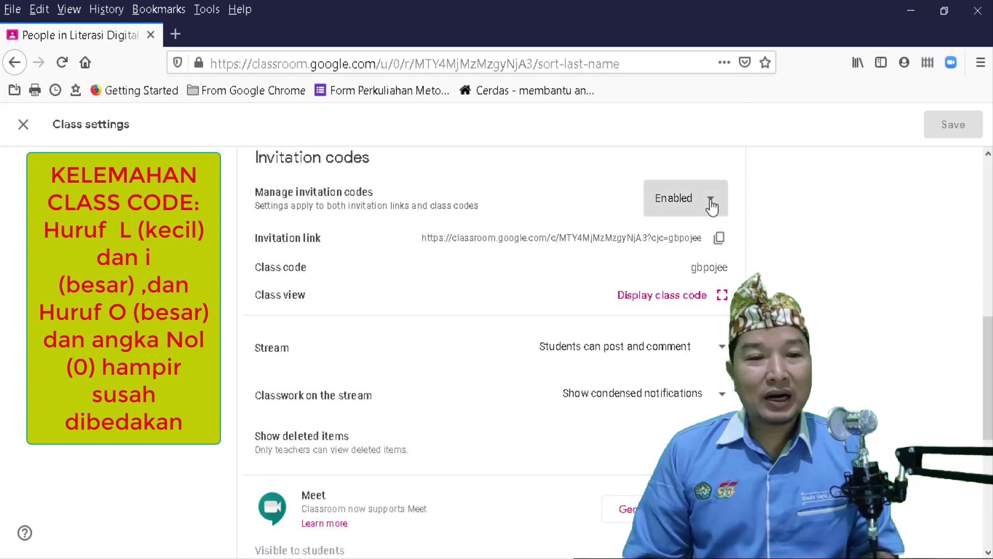
pyautogui.click(711, 206)
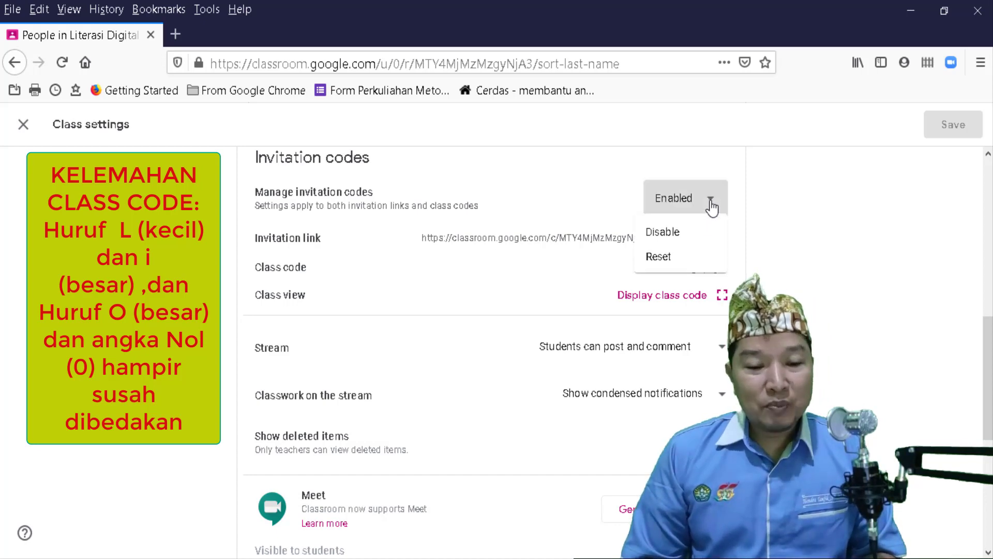
pyautogui.click(671, 266)
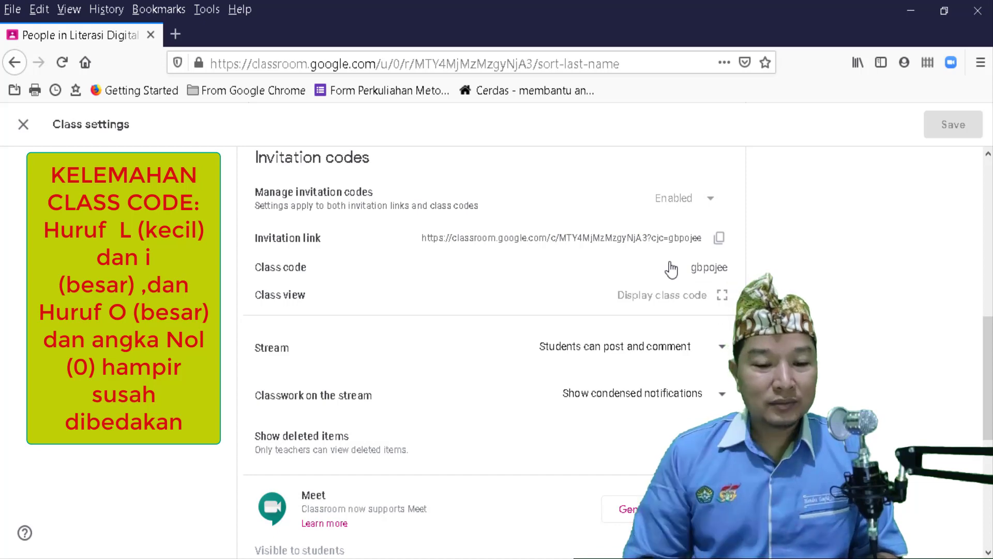
pyautogui.click(701, 298)
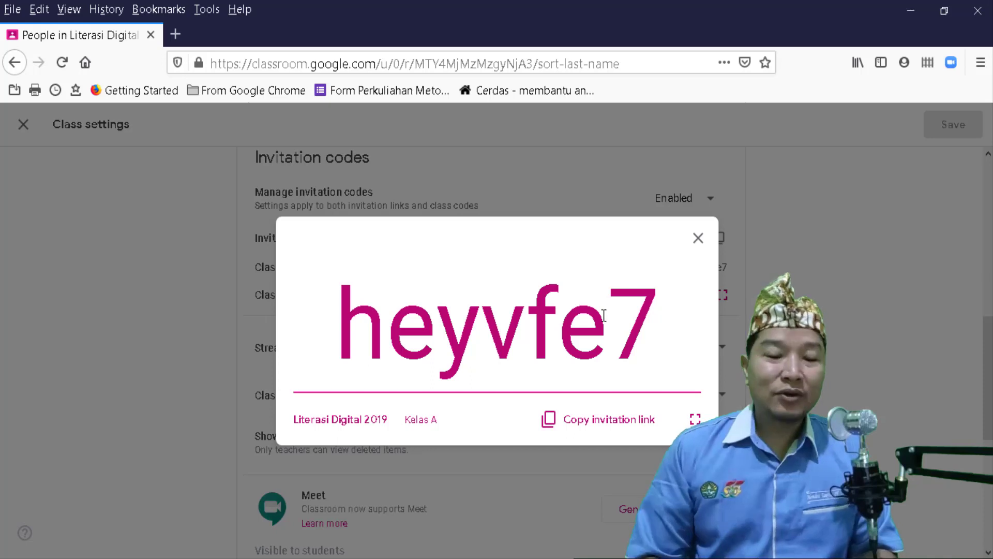
pyautogui.click(698, 239)
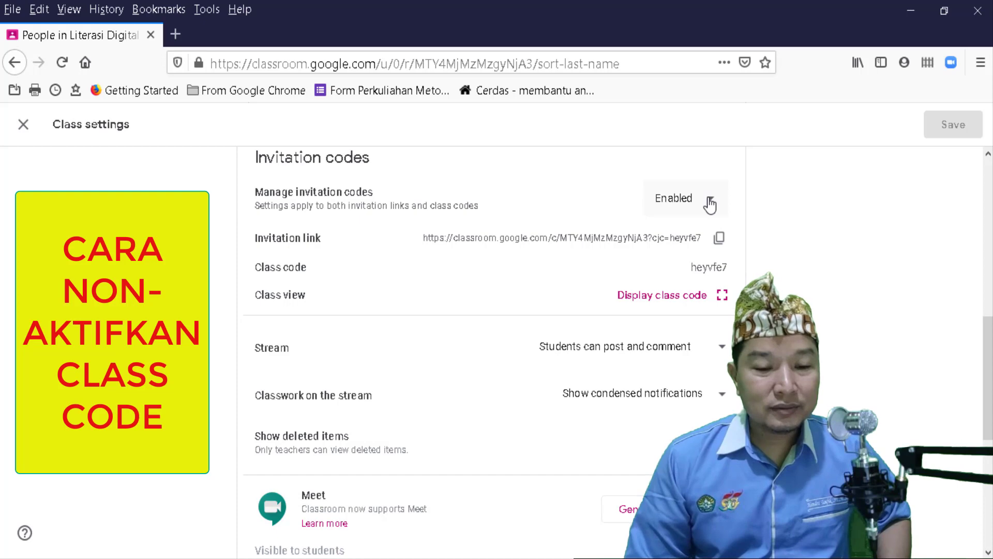
# - Disable invitation codes so both the invitation link and class code are off
pyautogui.click(711, 203)
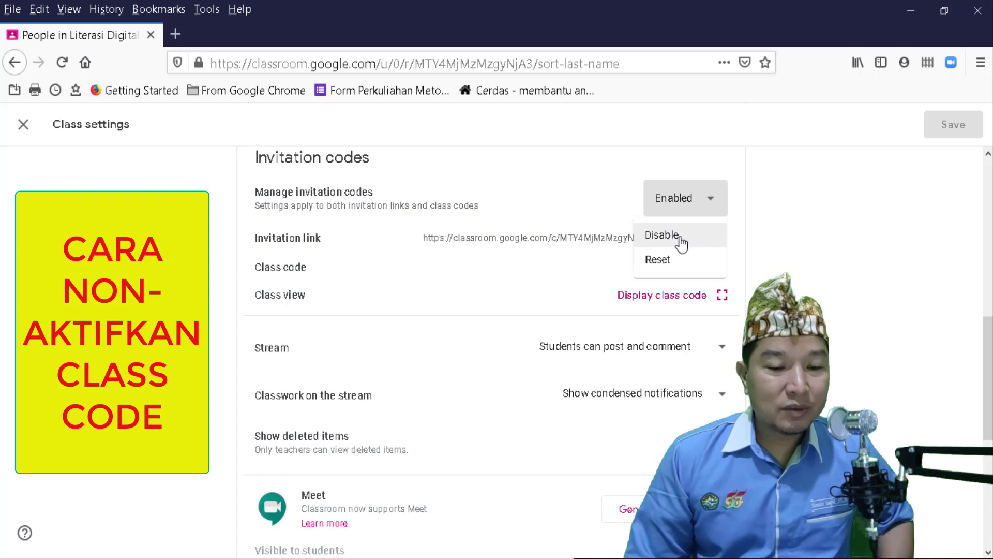
pyautogui.click(681, 244)
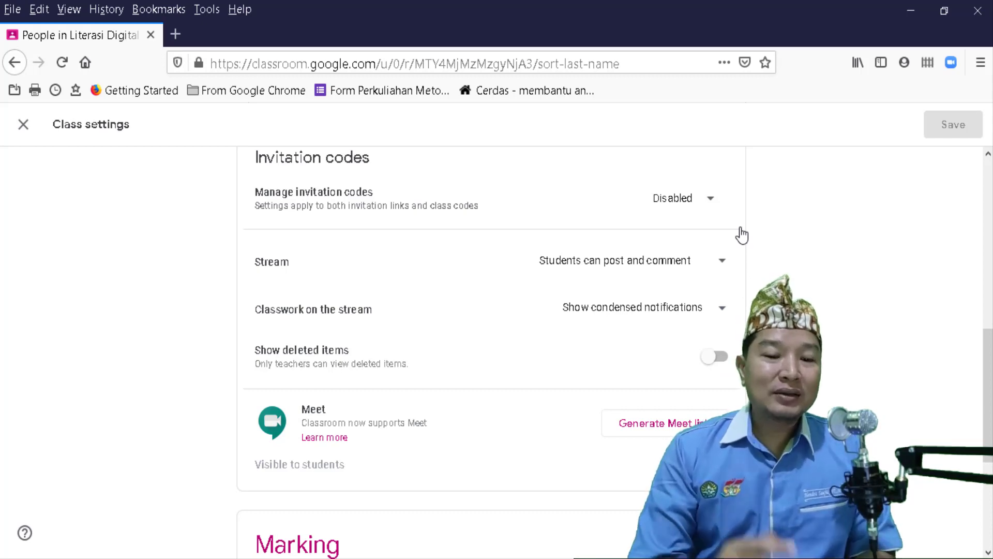
# - Re-enable the disabled invitation codes from the Manage invitation codes menu
pyautogui.click(712, 202)
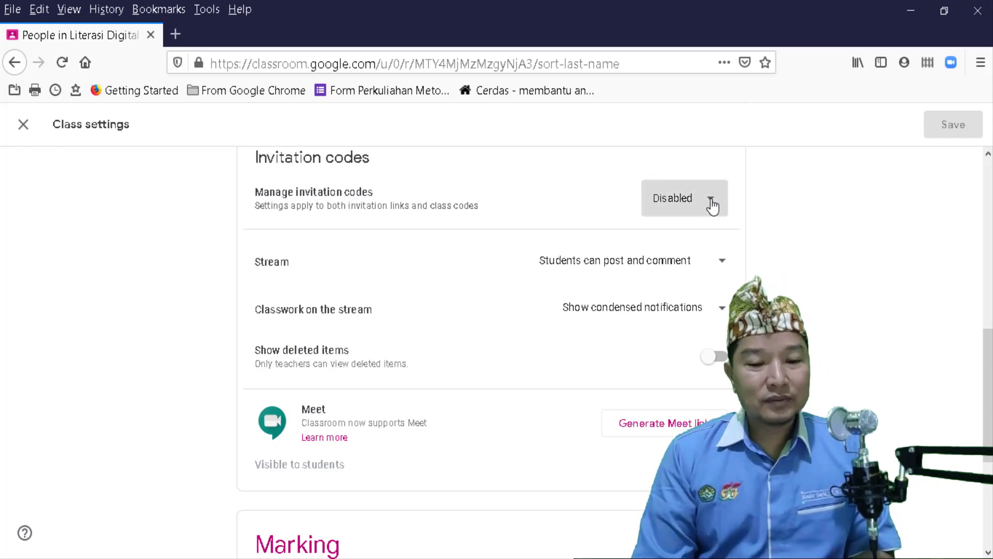
pyautogui.click(712, 203)
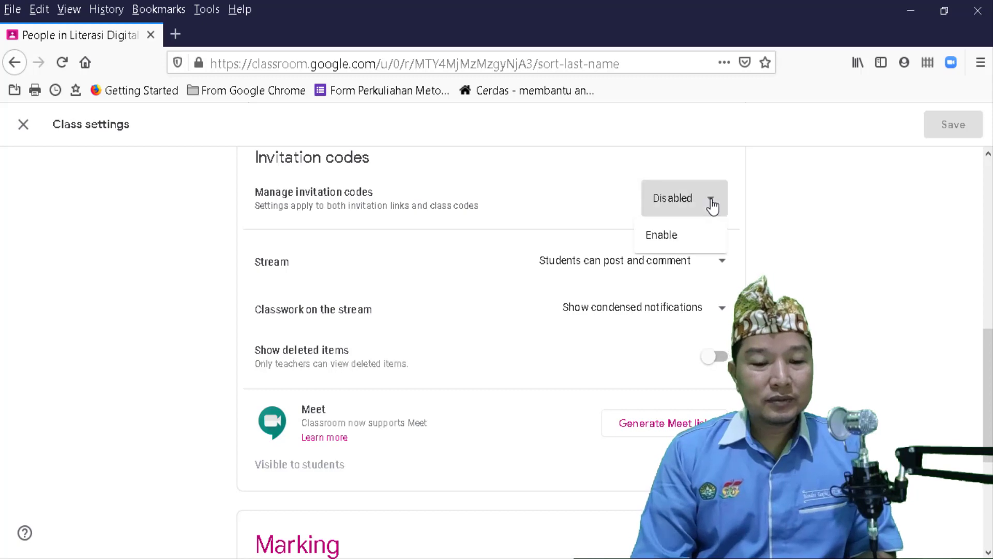
pyautogui.click(668, 247)
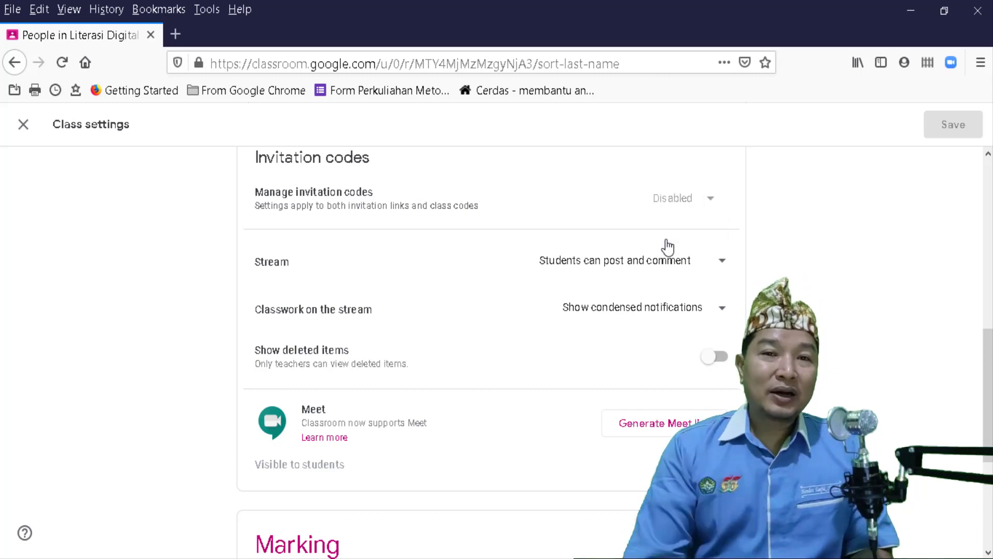